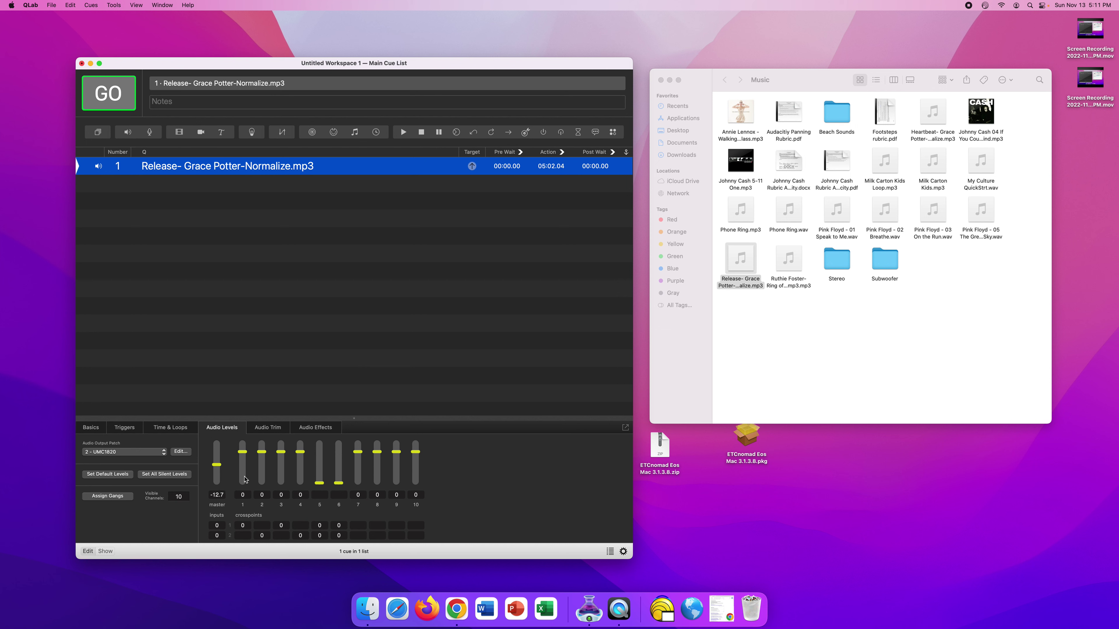
Step: Open cue 1's Audio Output Patch list to pick the UMC1820 output
{"action": "left_click", "coordinate": [142, 457]}
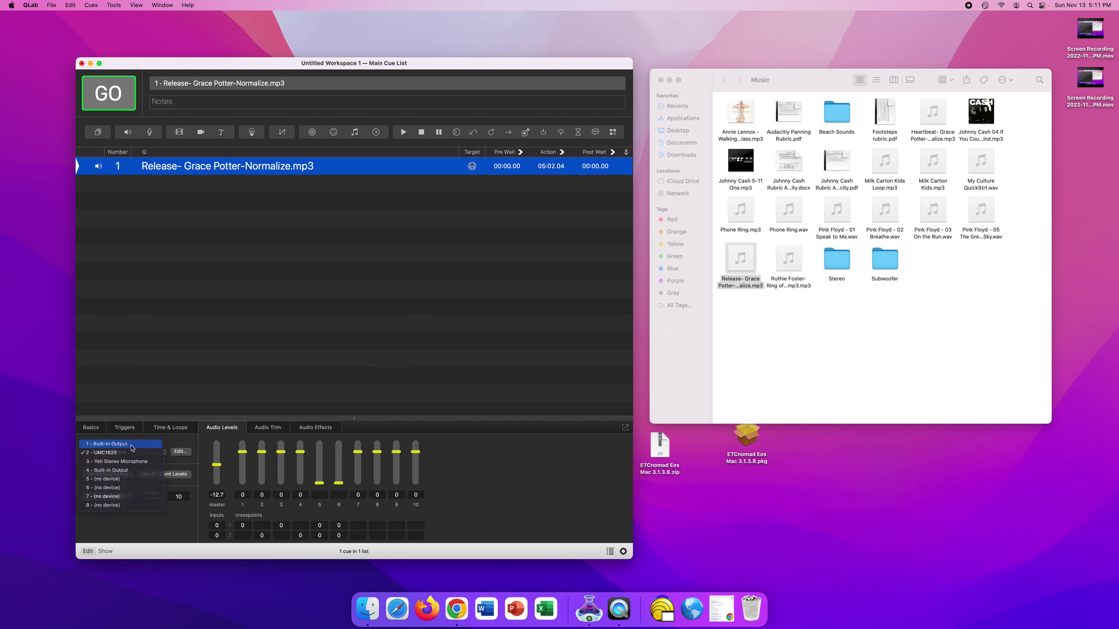
{"action": "left_click", "coordinate": [131, 447]}
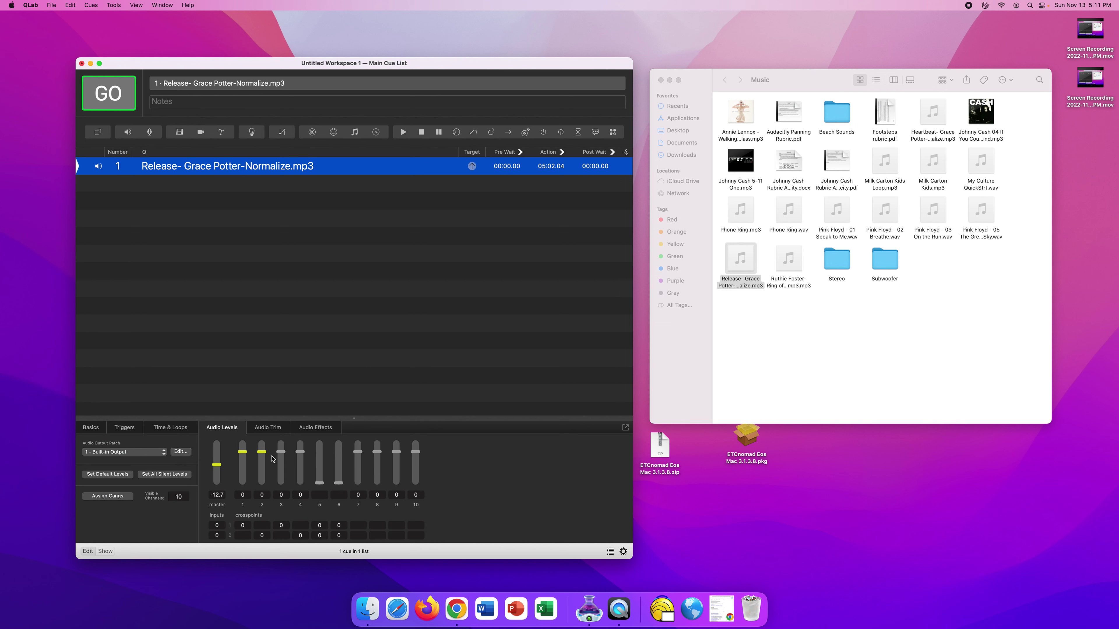
{"action": "left_click", "coordinate": [127, 454]}
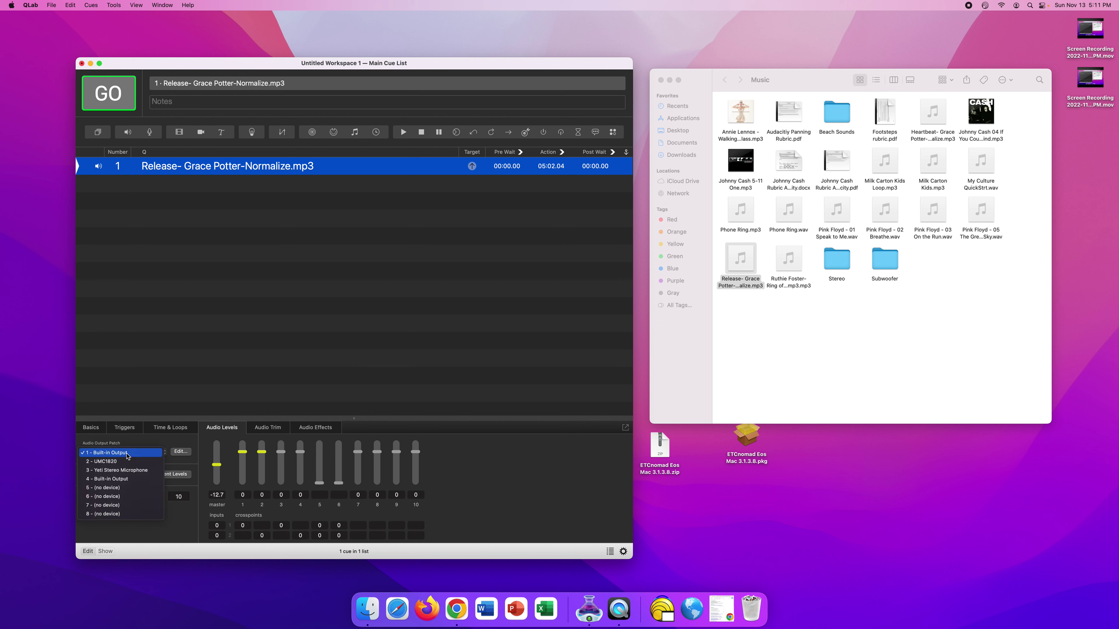
{"action": "left_click", "coordinate": [120, 463]}
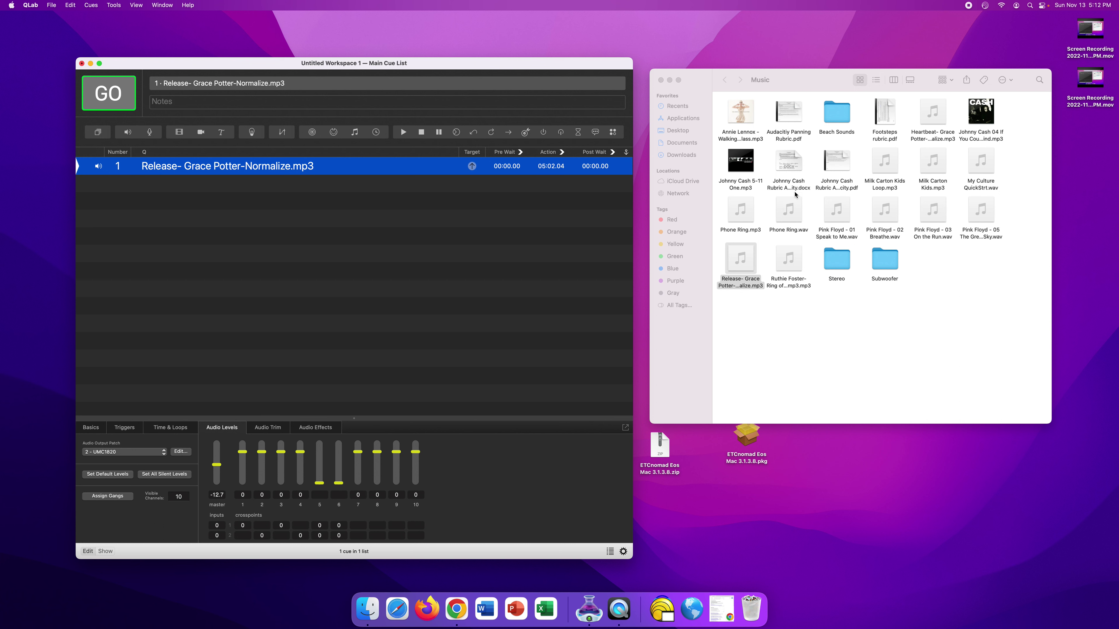
Step: Try dragging the Johnny Cash Rubric document into the cue list, then deselect the Release cue
{"action": "left_click", "coordinate": [795, 173]}
{"action": "left_click_drag", "start_coordinate": [795, 173], "coordinate": [411, 249]}
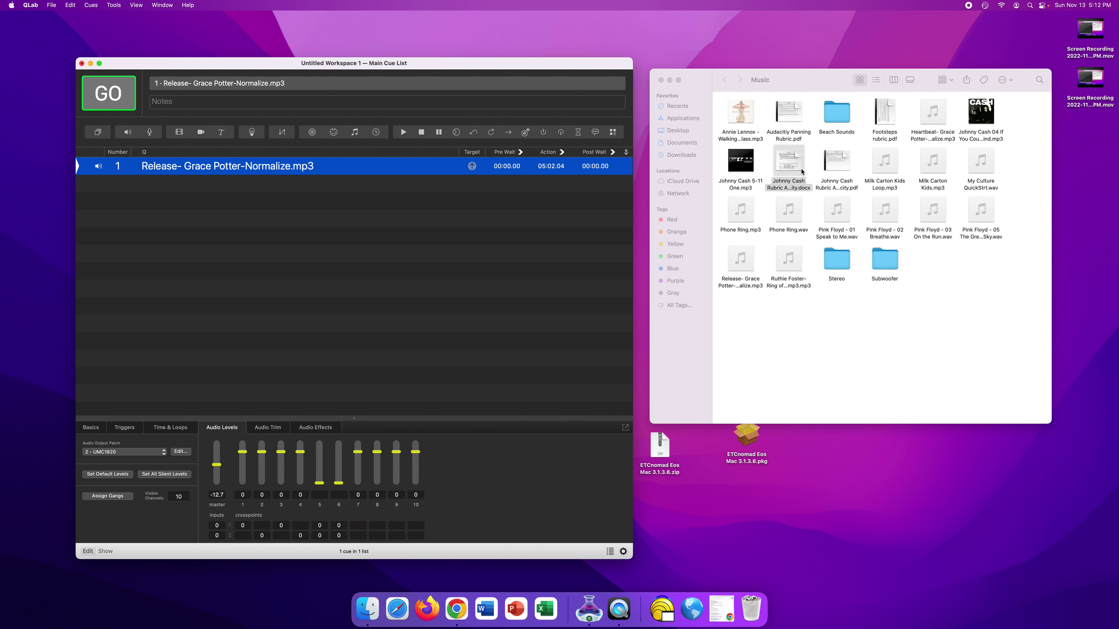
{"action": "left_click_drag", "start_coordinate": [790, 169], "coordinate": [439, 246]}
{"action": "left_click", "coordinate": [260, 195]}
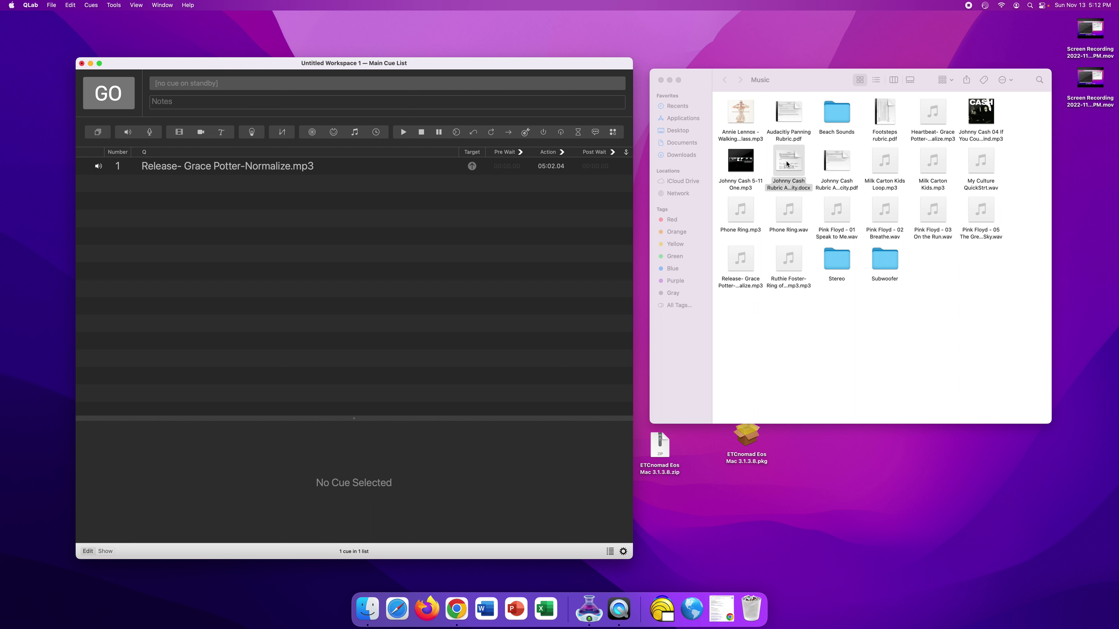
Step: Add Johnny Cash 5-11 One.mp3 as a new cue and patch it to 2 - UMC1820
{"action": "mouse_move", "coordinate": [833, 168]}
{"action": "mouse_move", "coordinate": [890, 169]}
{"action": "left_click_drag", "start_coordinate": [742, 163], "coordinate": [395, 269]}
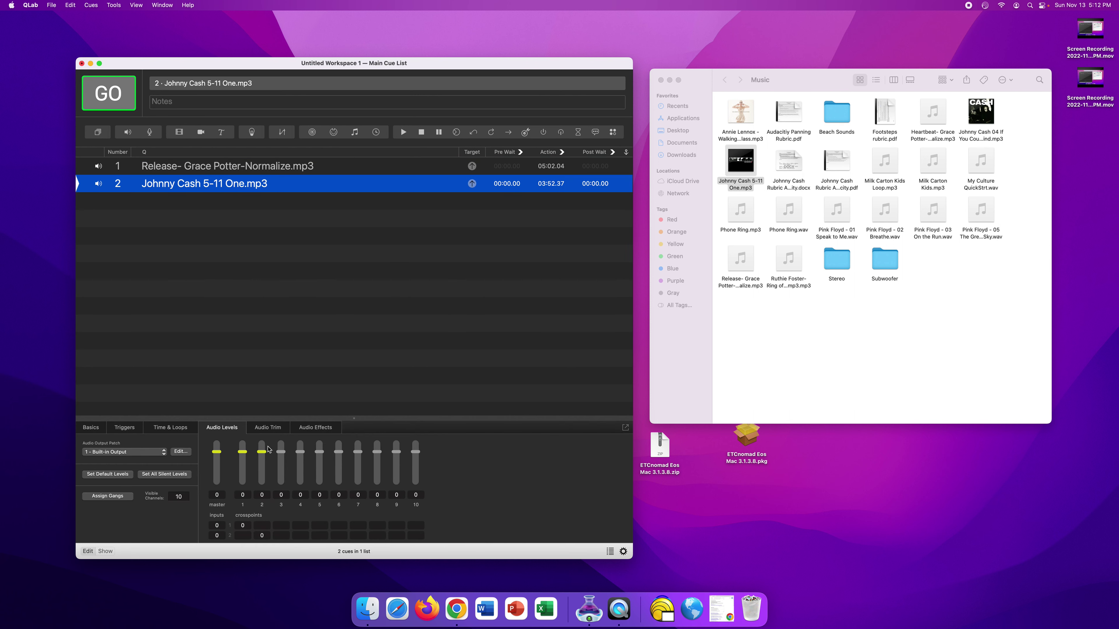
{"action": "left_click", "coordinate": [149, 454]}
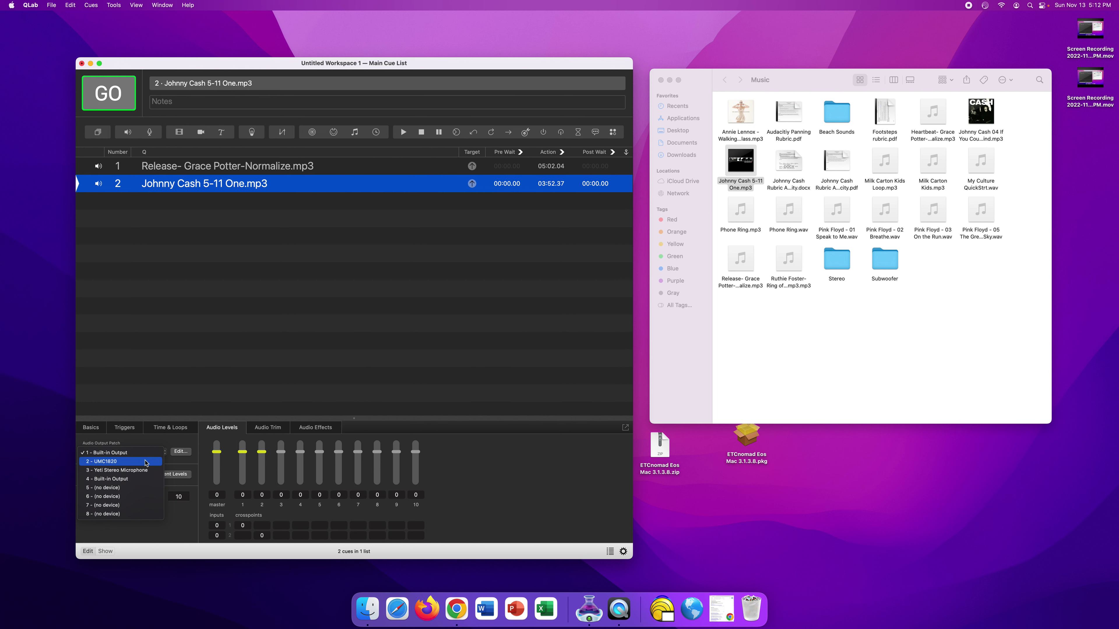
{"action": "left_click", "coordinate": [144, 462]}
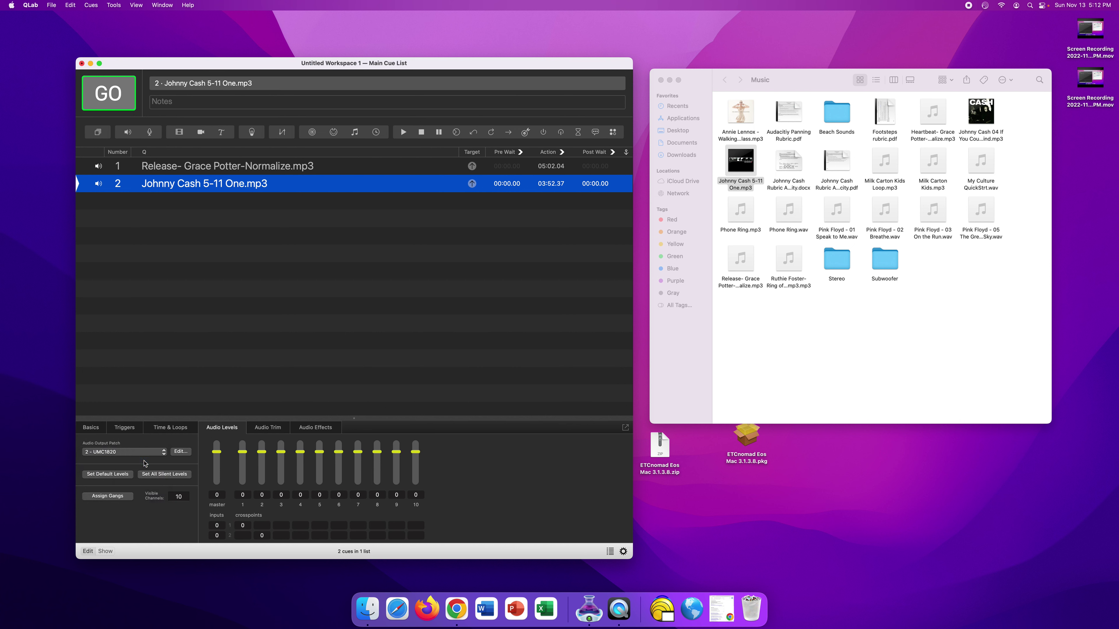
Step: Enter 0 in cue 2's crosspoints for inputs 1 and 2 on channels 3, 4, 5 and 6
{"action": "double_click", "coordinate": [285, 527]}
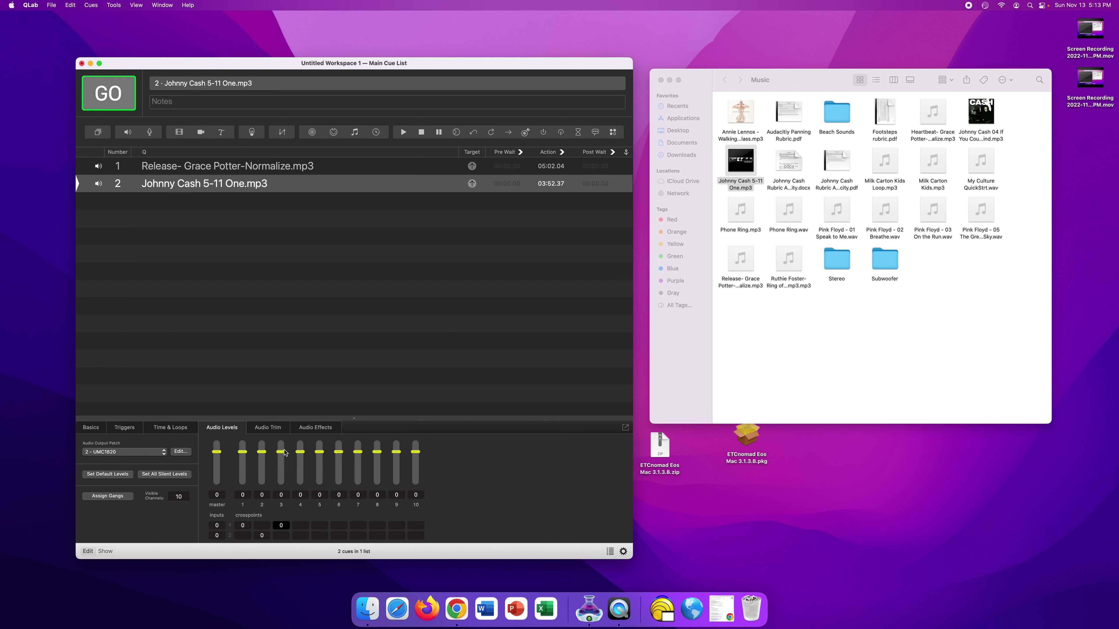
{"action": "left_click", "coordinate": [283, 526]}
{"action": "left_click", "coordinate": [301, 535]}
{"action": "type", "text": "0"}
{"action": "left_click", "coordinate": [323, 527]}
{"action": "type", "text": "0"}
{"action": "left_click", "coordinate": [322, 535]}
{"action": "type", "text": "0"}
{"action": "left_click", "coordinate": [340, 526]}
{"action": "type", "text": "0"}
{"action": "left_click", "coordinate": [336, 536]}
{"action": "type", "text": "0"}
Step: Silence cue 2's output channels 7, 8, 9 and 10
{"action": "left_click_drag", "start_coordinate": [360, 459], "coordinate": [358, 521]}
{"action": "left_click_drag", "start_coordinate": [379, 453], "coordinate": [379, 511]}
{"action": "left_click_drag", "start_coordinate": [396, 452], "coordinate": [397, 518]}
{"action": "left_click_drag", "start_coordinate": [416, 453], "coordinate": [415, 484]}
Step: Set cue 2's master level to -20
{"action": "left_click_drag", "start_coordinate": [219, 455], "coordinate": [218, 460]}
{"action": "left_click", "coordinate": [217, 496]}
{"action": "type", "text": "20"}
{"action": "key", "text": "Left"}
{"action": "key", "text": "Left"}
{"action": "type", "text": "-"}
{"action": "key", "text": "Return"}
Step: Silence output channel 5 and set channels 3 and 4 to -10
{"action": "left_click_drag", "start_coordinate": [320, 452], "coordinate": [338, 484]}
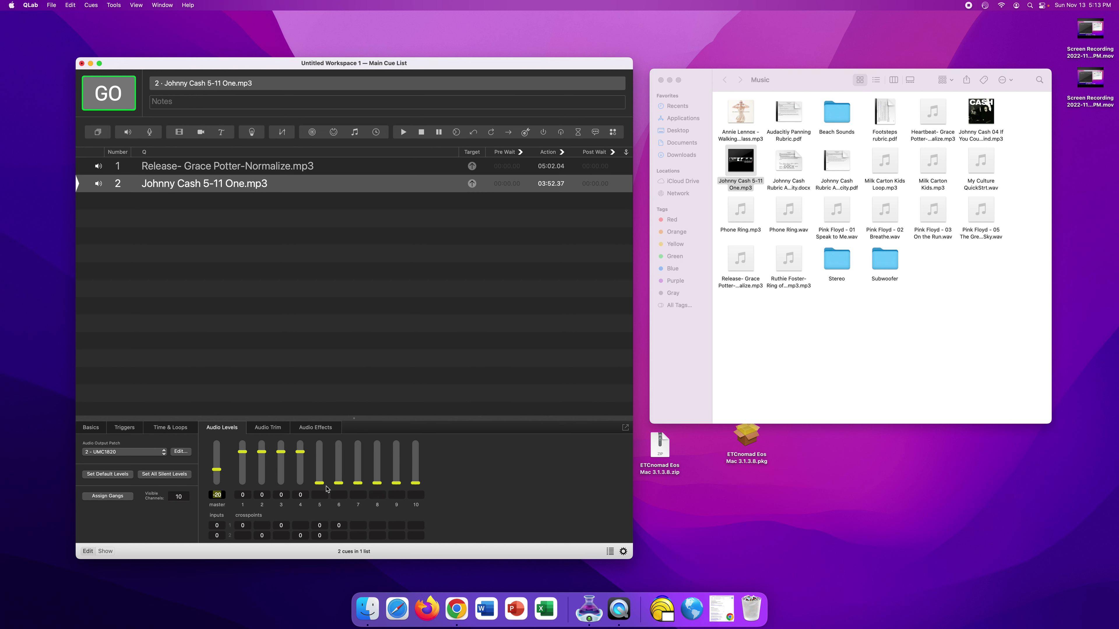
{"action": "left_click", "coordinate": [285, 496]}
{"action": "type", "text": "10"}
{"action": "left_click", "coordinate": [303, 497]}
{"action": "type", "text": "10"}
{"action": "left_click", "coordinate": [179, 185]}
Step: Play and stop cue 2, then set its master level to -25
{"action": "left_click", "coordinate": [114, 109]}
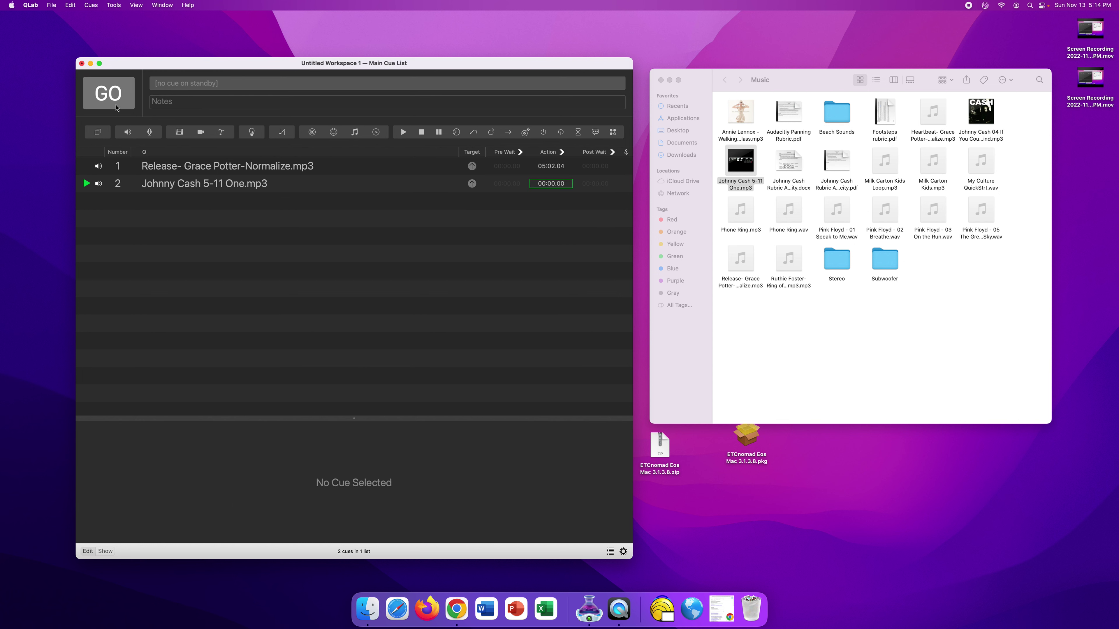
{"action": "left_click", "coordinate": [151, 185]}
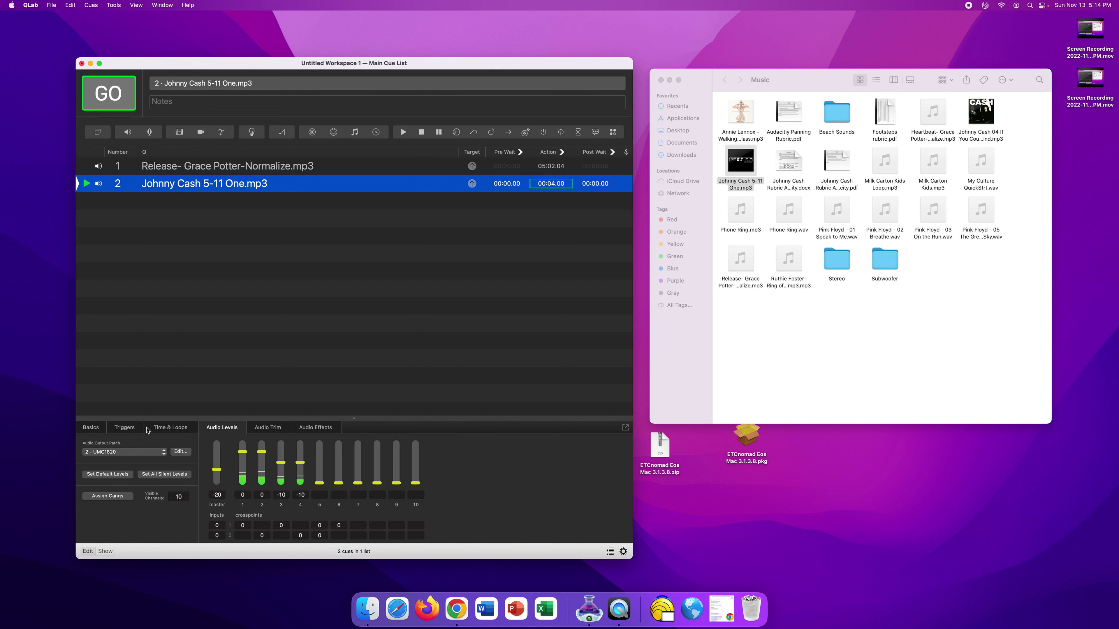
{"action": "key", "text": "Escape"}
{"action": "left_click", "coordinate": [217, 495]}
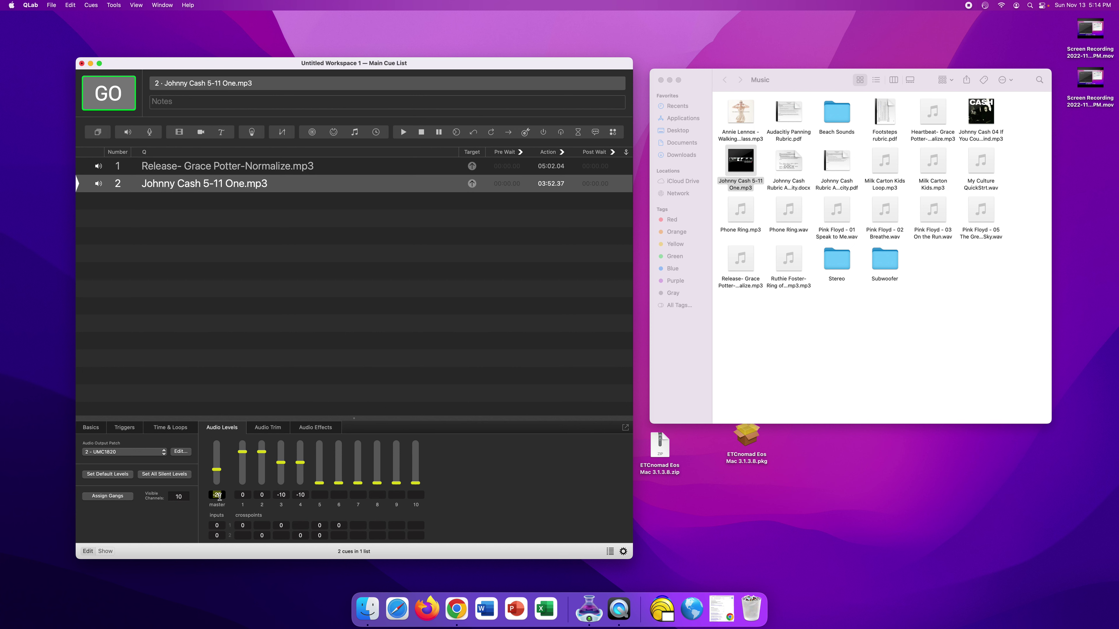
{"action": "type", "text": "25"}
{"action": "key", "text": "Return"}
Step: Play cue 2 again at the new -25 level, stop it, and reselect it
{"action": "left_click", "coordinate": [139, 189]}
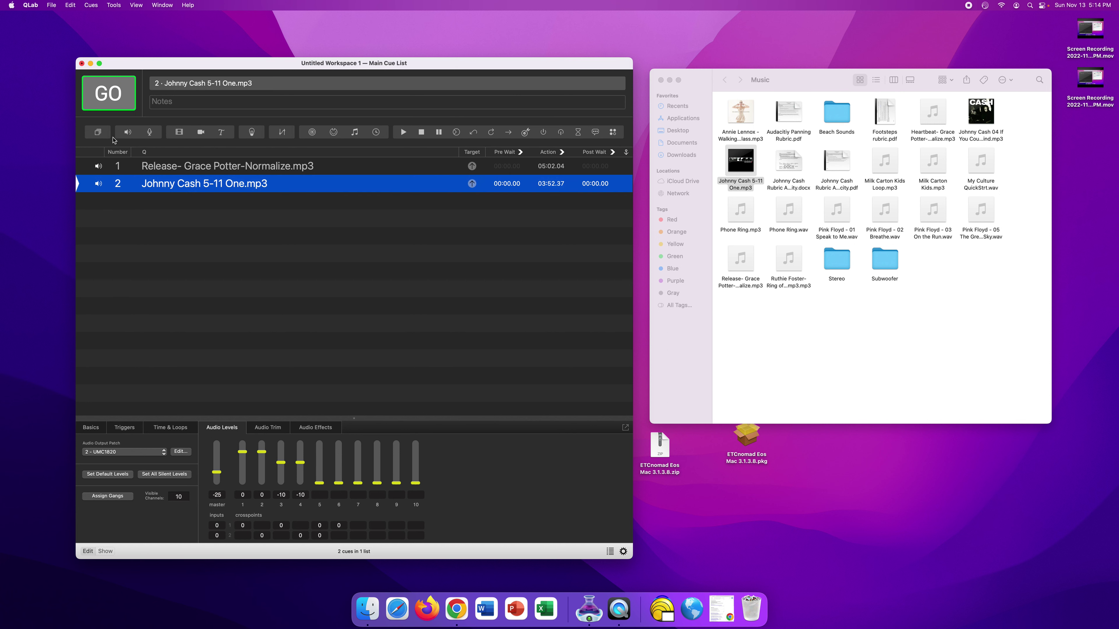
{"action": "left_click", "coordinate": [112, 105]}
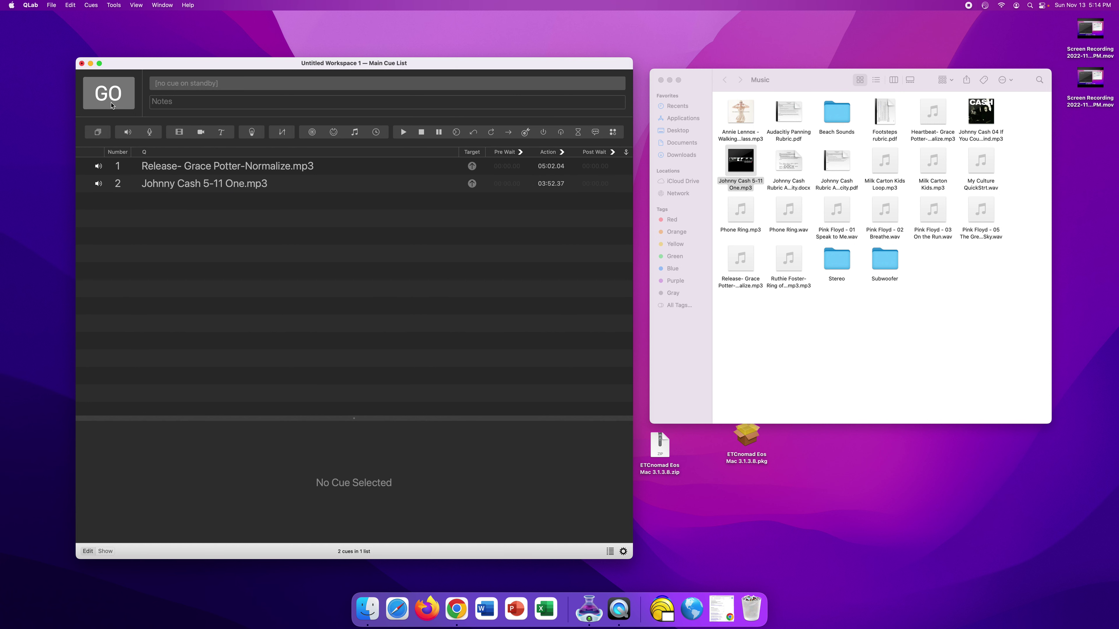
{"action": "key", "text": "Escape"}
{"action": "left_click", "coordinate": [191, 189]}
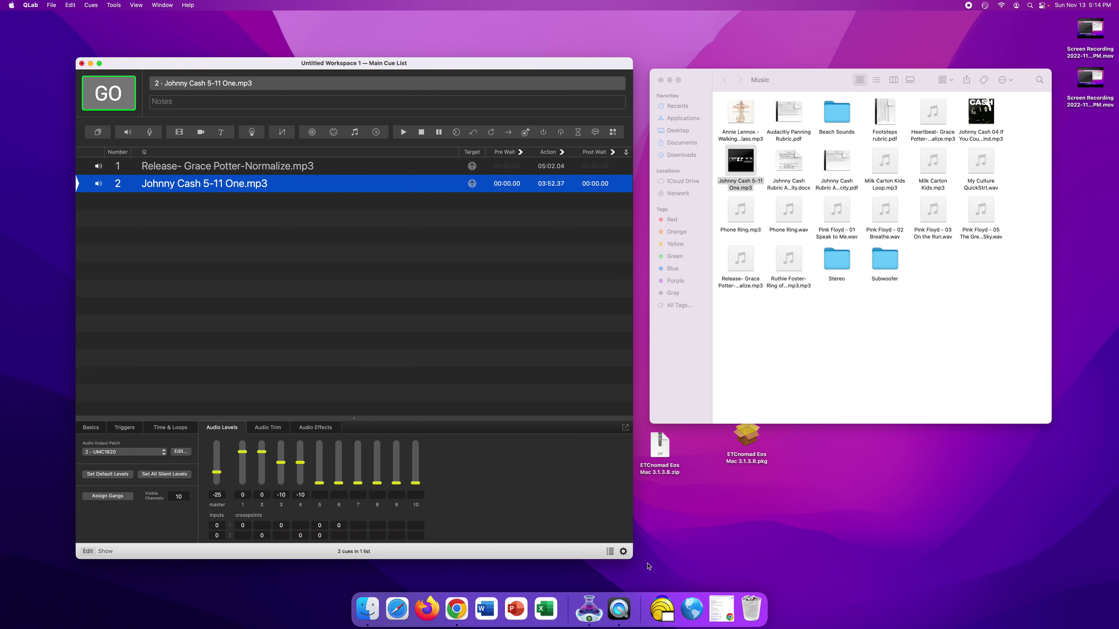
Step: Open Workspace Settings on the Cue Templates page, showing the Group cue template
{"action": "left_click", "coordinate": [622, 552]}
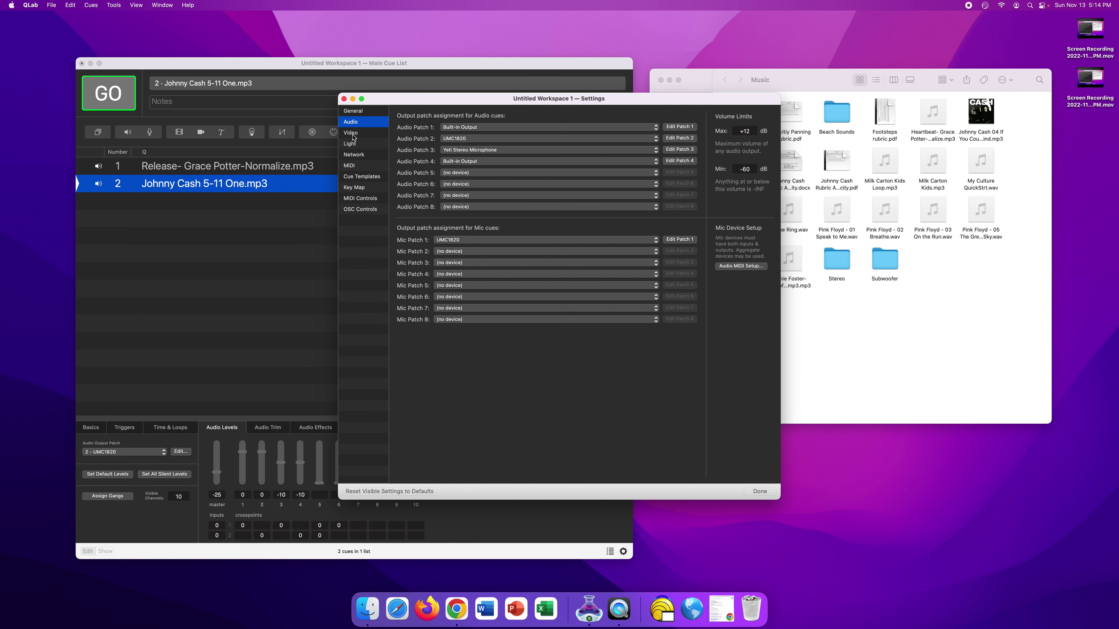
{"action": "left_click", "coordinate": [356, 178]}
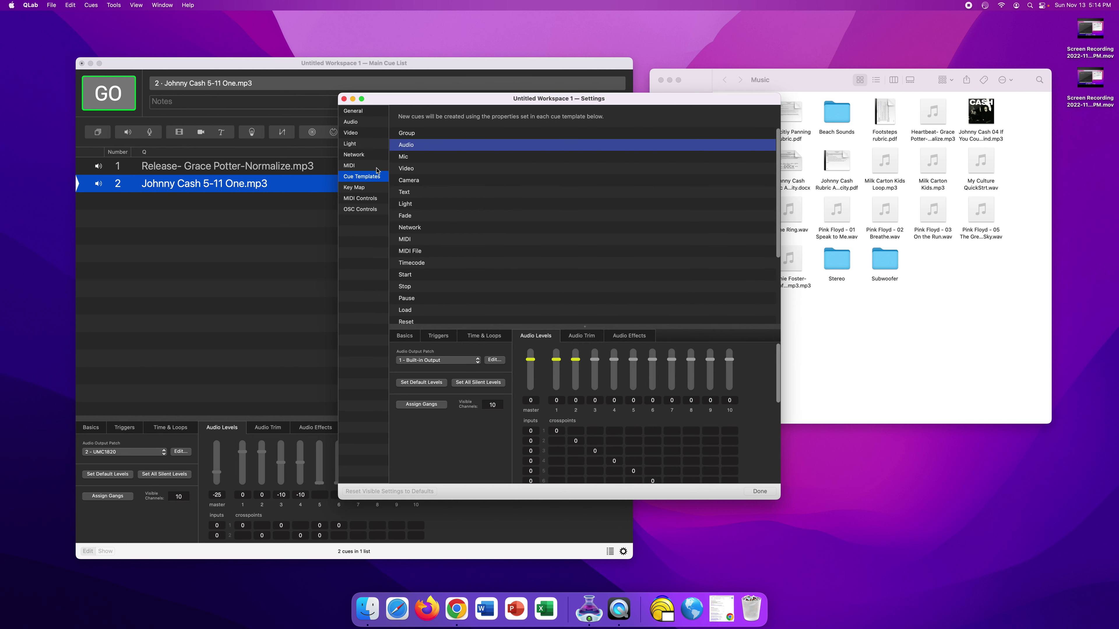
{"action": "left_click", "coordinate": [403, 133]}
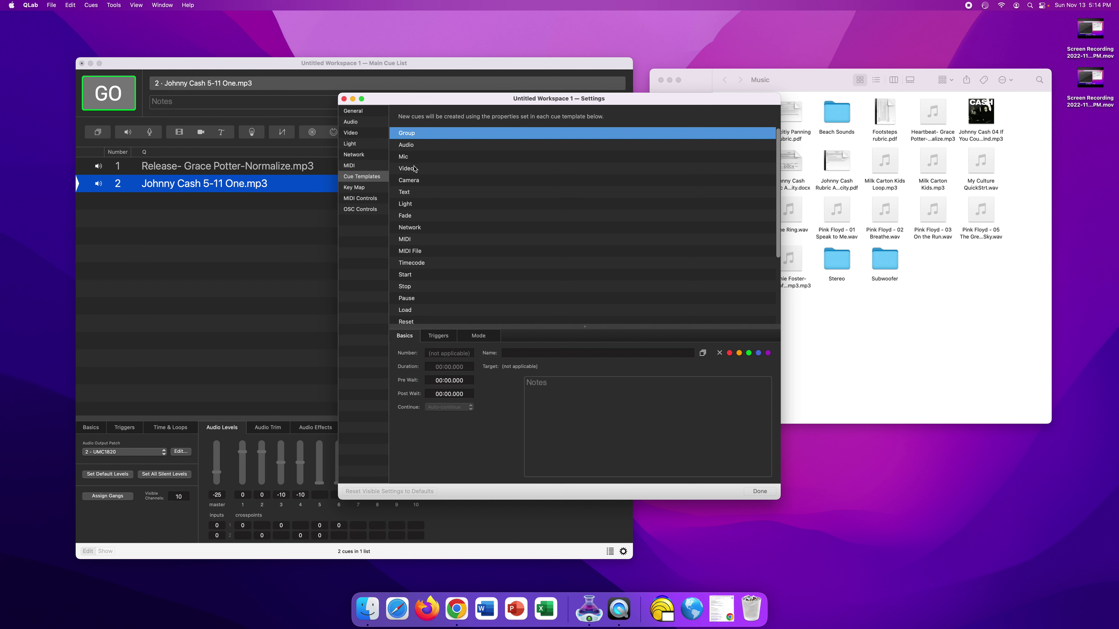
Step: Select the Audio cue template and bring up its Audio Output Patch list
{"action": "left_click", "coordinate": [413, 146]}
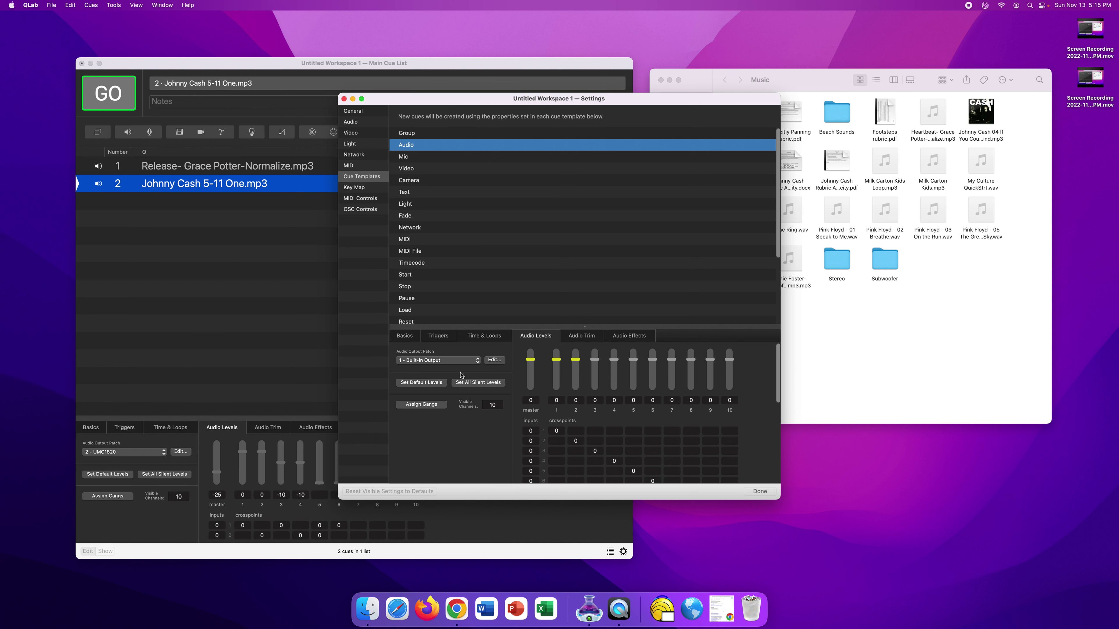
{"action": "left_click", "coordinate": [438, 361]}
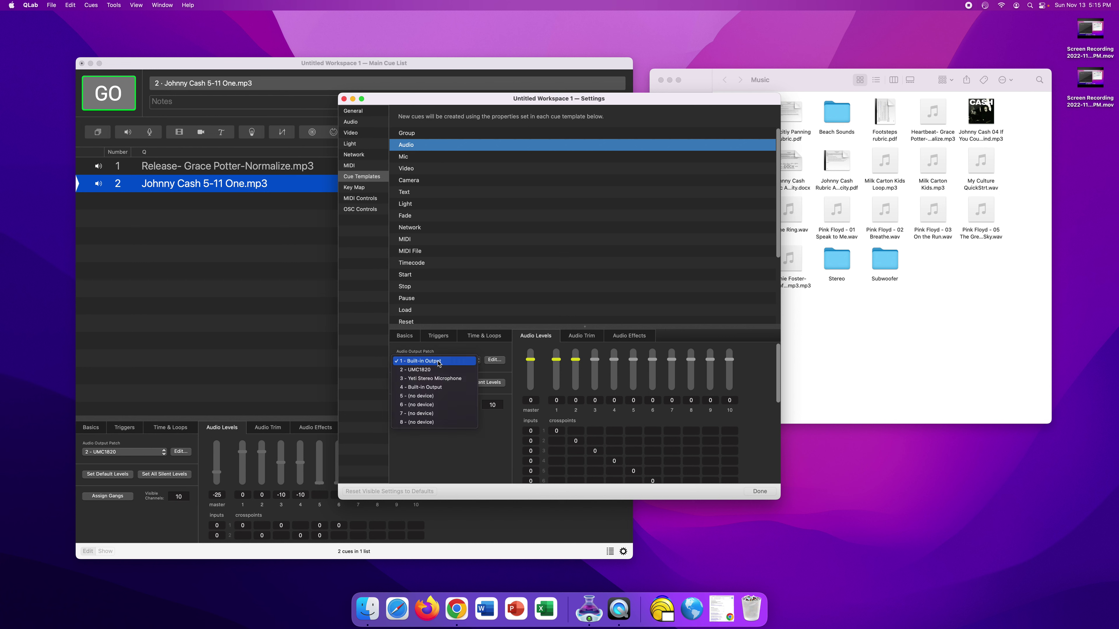
Step: Patch the Audio template to 2 - UMC1820; crosspoint input 1 to channel 3 and input 2 to channel 4 at 0
{"action": "left_click", "coordinate": [432, 371]}
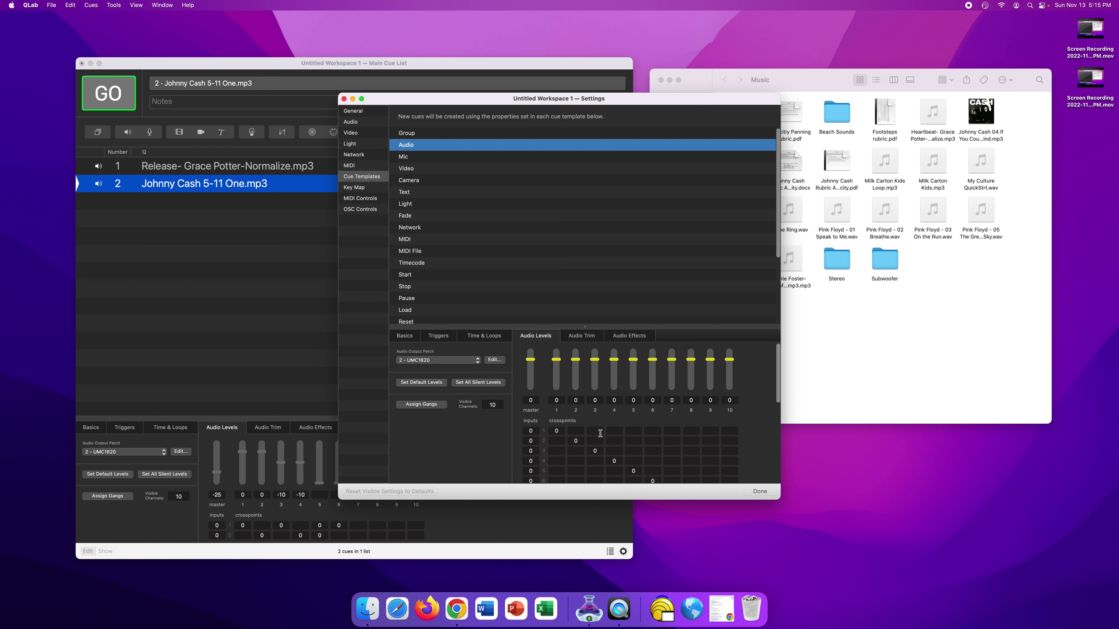
{"action": "left_click", "coordinate": [596, 433]}
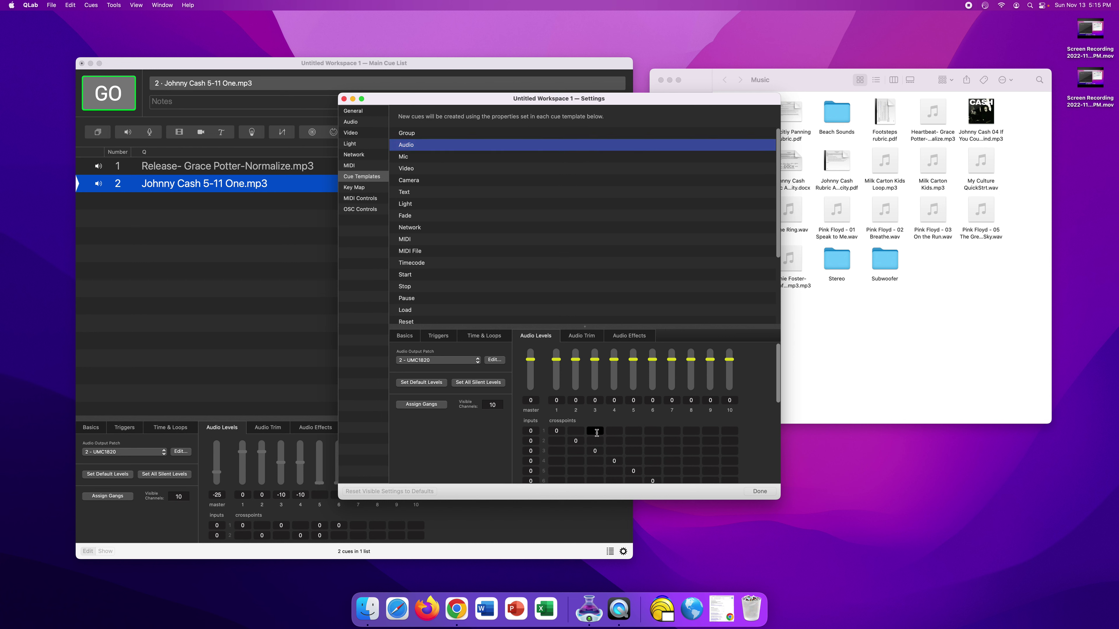
{"action": "type", "text": "0"}
{"action": "double_click", "coordinate": [597, 434]}
{"action": "left_click", "coordinate": [616, 442]}
{"action": "type", "text": "0"}
Step: Enter 0 in the crosspoints for inputs 1 and 2 on channels 5 and 6
{"action": "left_click", "coordinate": [634, 431]}
{"action": "type", "text": "0"}
{"action": "left_click", "coordinate": [635, 440]}
{"action": "type", "text": "0"}
{"action": "left_click", "coordinate": [652, 431]}
{"action": "type", "text": "0"}
{"action": "left_click", "coordinate": [654, 440]}
{"action": "type", "text": "0"}
{"action": "left_click_drag", "start_coordinate": [778, 401], "coordinate": [757, 424]}
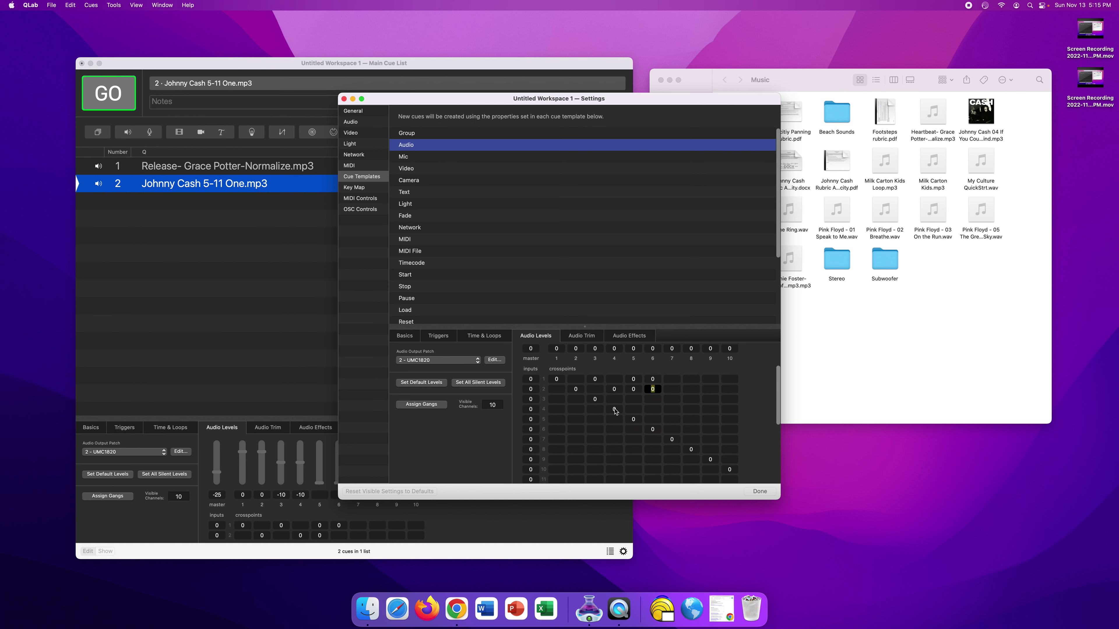
Step: Clear the Audio template's diagonal crosspoints for inputs 3, 4, 5 and 6
{"action": "left_click", "coordinate": [598, 399]}
{"action": "key", "text": "BackSpace"}
{"action": "left_click", "coordinate": [615, 411]}
{"action": "key", "text": "BackSpace"}
{"action": "left_click", "coordinate": [633, 419]}
{"action": "key", "text": "BackSpace"}
{"action": "left_click", "coordinate": [654, 429]}
{"action": "key", "text": "BackSpace"}
Step: Clear the diagonal crosspoints for inputs 7, 8, 9 and 10
{"action": "left_click", "coordinate": [673, 440]}
{"action": "key", "text": "BackSpace"}
{"action": "left_click", "coordinate": [693, 450]}
{"action": "key", "text": "BackSpace"}
{"action": "left_click", "coordinate": [710, 460]}
{"action": "key", "text": "BackSpace"}
{"action": "left_click", "coordinate": [729, 469]}
{"action": "key", "text": "BackSpace"}
{"action": "left_click_drag", "start_coordinate": [777, 414], "coordinate": [778, 390]}
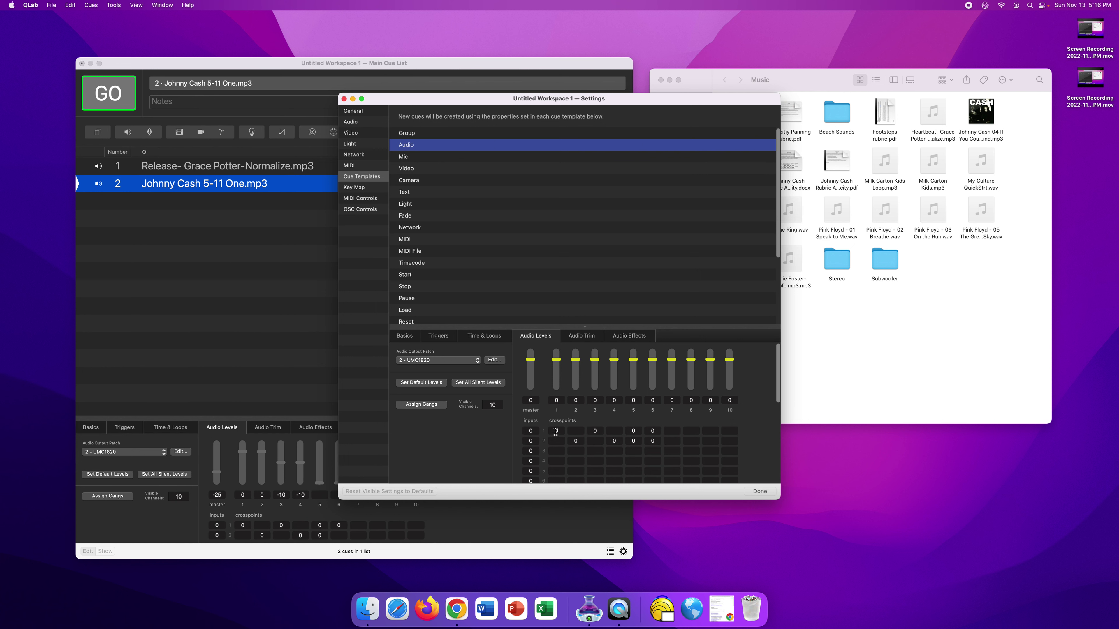
Step: Restore the input 2 to channel 4 crosspoint, silence channel 5, and set channels 3 and 4 to -10
{"action": "double_click", "coordinate": [613, 442]}
{"action": "left_click_drag", "start_coordinate": [636, 363], "coordinate": [654, 389]}
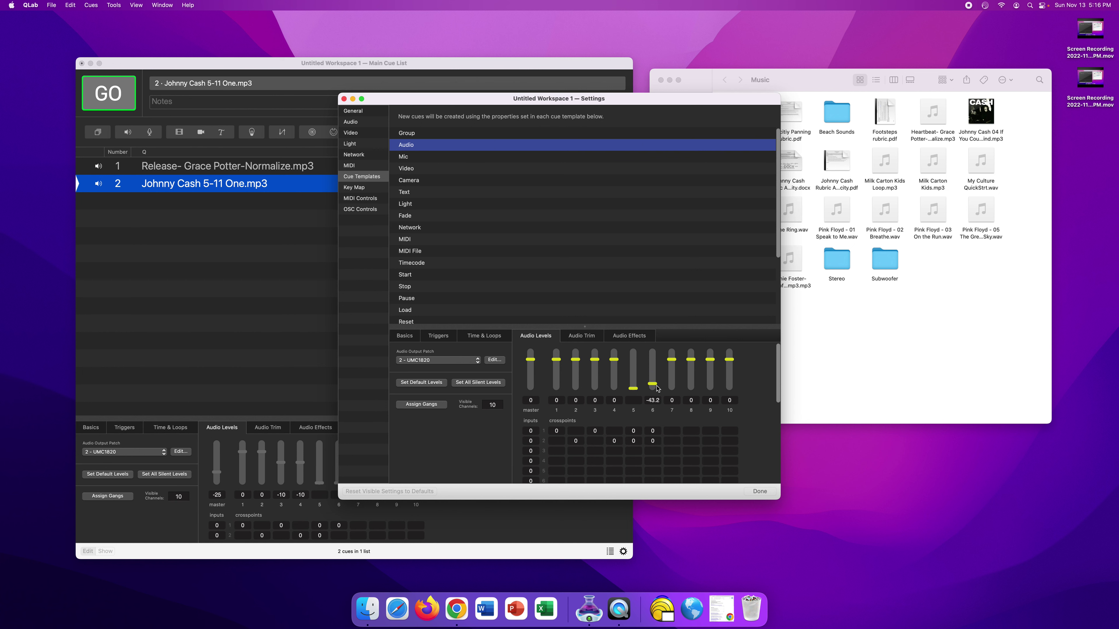
{"action": "left_click", "coordinate": [613, 401]}
{"action": "type", "text": "-10"}
{"action": "key", "text": "Return"}
{"action": "left_click", "coordinate": [599, 401]}
{"action": "type", "text": "-10"}
{"action": "key", "text": "Return"}
Step: Set the template's master level to -30 and close Settings
{"action": "left_click", "coordinate": [530, 401]}
{"action": "type", "text": "30"}
{"action": "key", "text": "Return"}
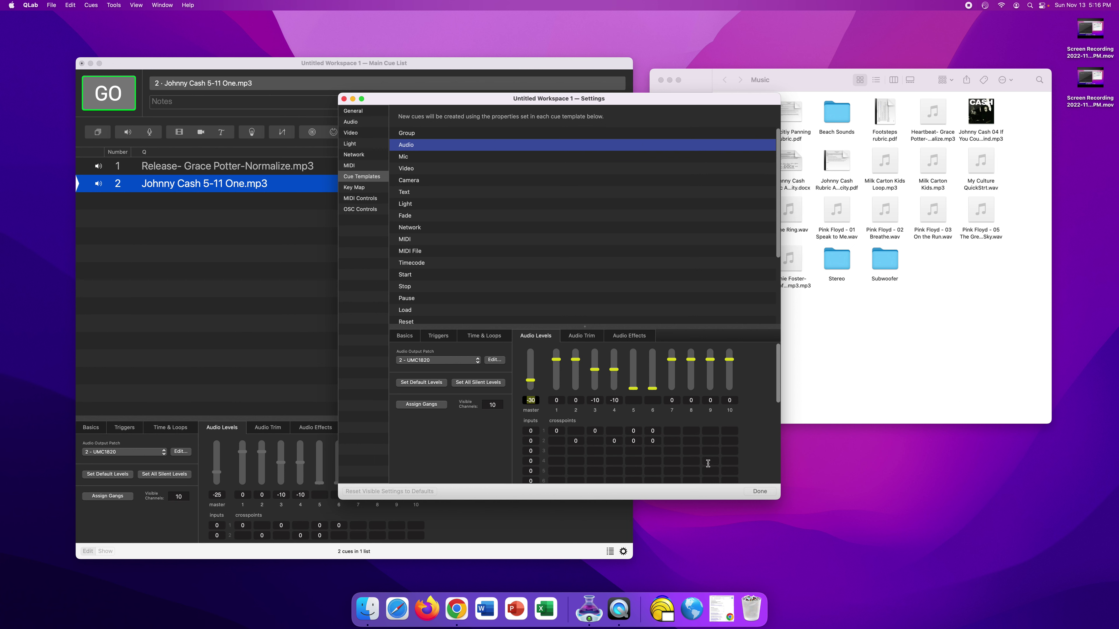
{"action": "left_click", "coordinate": [761, 492]}
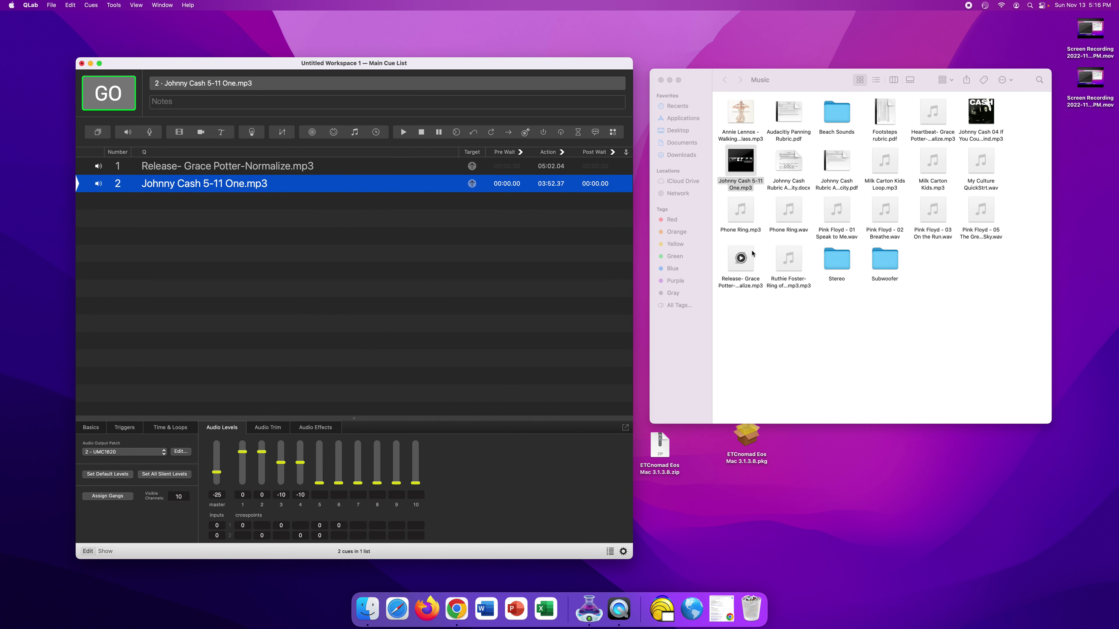
Step: Add Pink Floyd - 01 Speak to Me.wav from Finder as cue 3 and start it playing
{"action": "mouse_move", "coordinate": [752, 161]}
{"action": "mouse_move", "coordinate": [844, 224]}
{"action": "left_click_drag", "start_coordinate": [842, 220], "coordinate": [382, 242]}
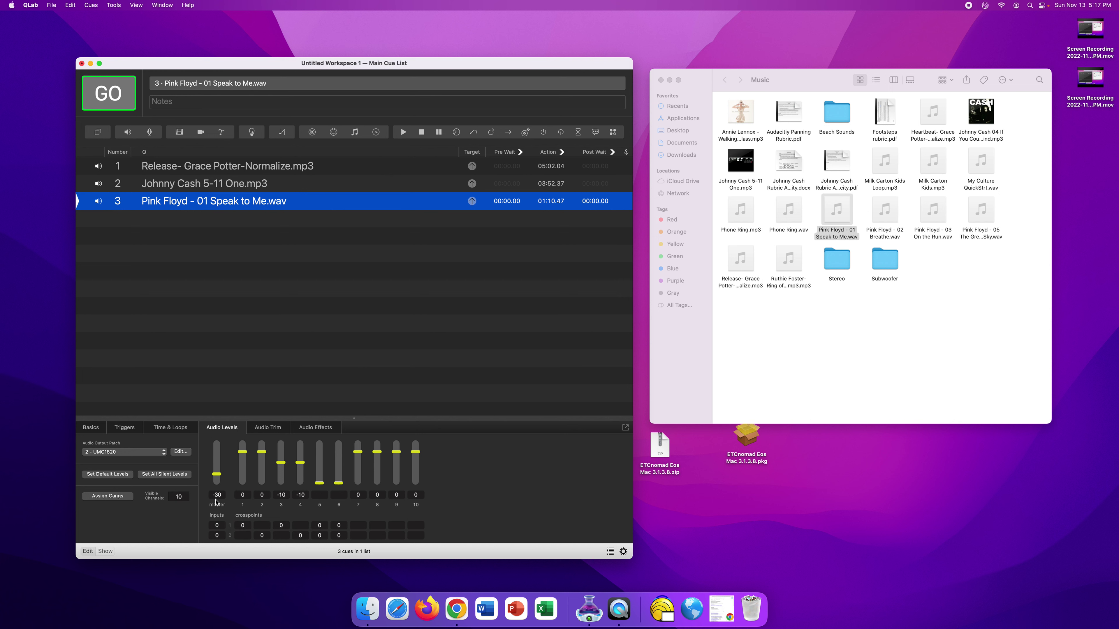
{"action": "key", "text": "space"}
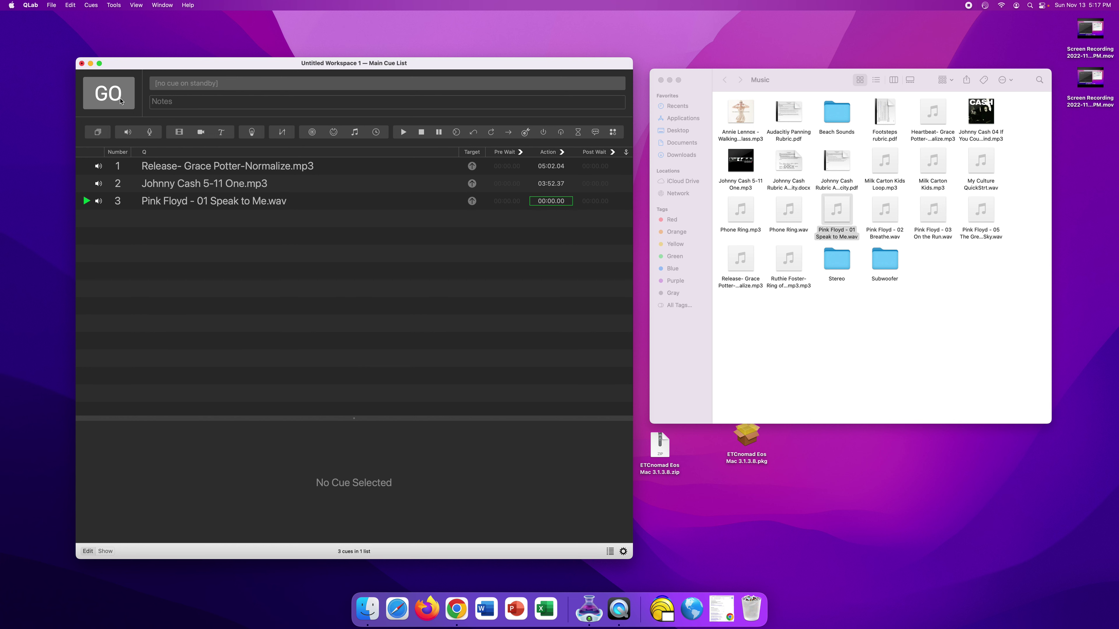
Step: Try cue 3's master level at about -10 and -4.6, then settle on -22.4
{"action": "left_click", "coordinate": [187, 203]}
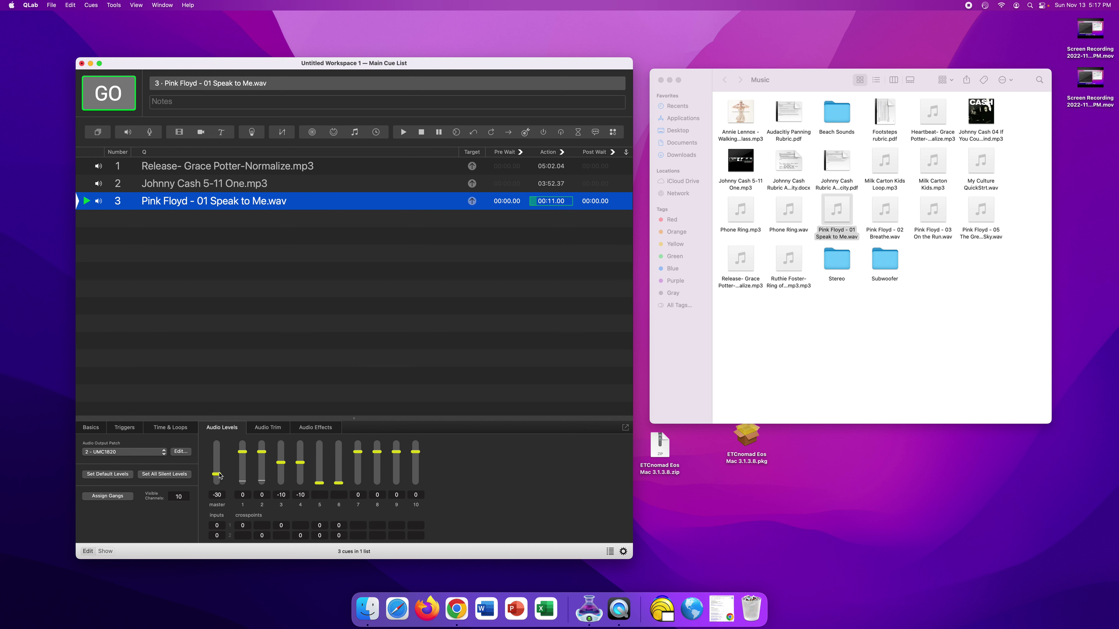
{"action": "left_click_drag", "start_coordinate": [218, 475], "coordinate": [218, 464]}
{"action": "left_click_drag", "start_coordinate": [217, 460], "coordinate": [216, 456]}
{"action": "left_click_drag", "start_coordinate": [217, 460], "coordinate": [216, 474]}
Step: Apply the template default levels (master -30) to Johnny Cash cue 2 and audition it
{"action": "left_click", "coordinate": [161, 185]}
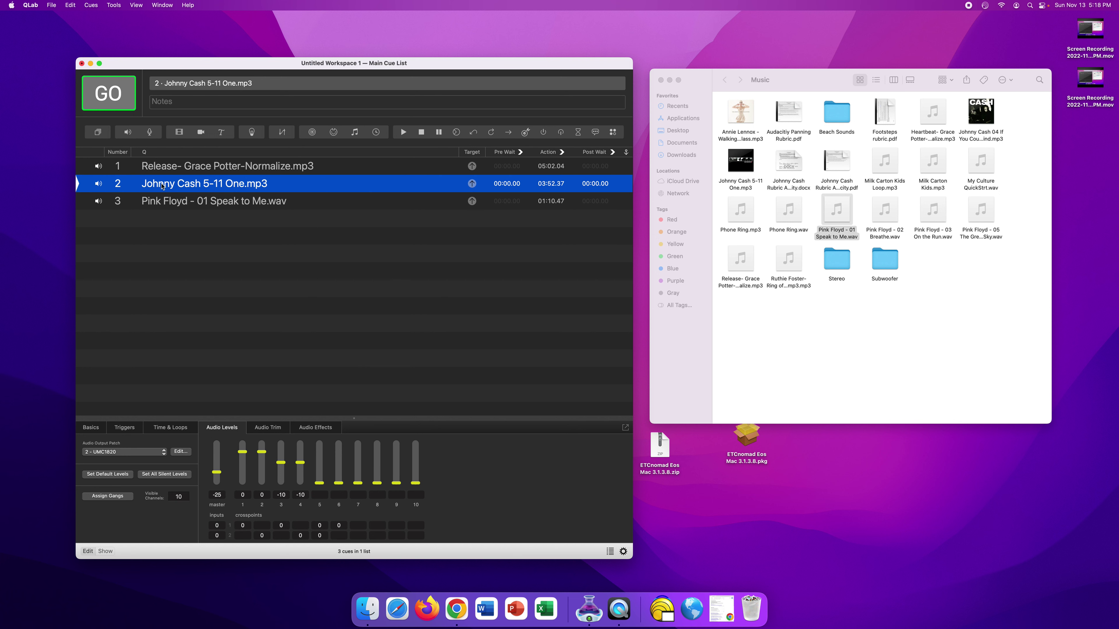
{"action": "left_click", "coordinate": [108, 476]}
{"action": "left_click", "coordinate": [126, 110]}
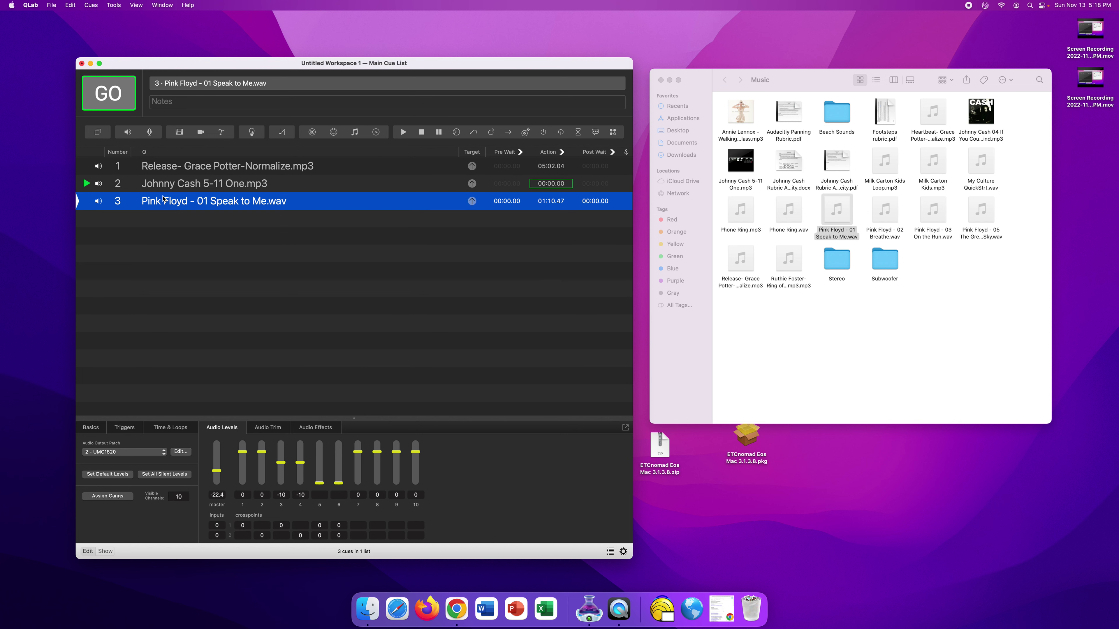
{"action": "key", "text": "Up"}
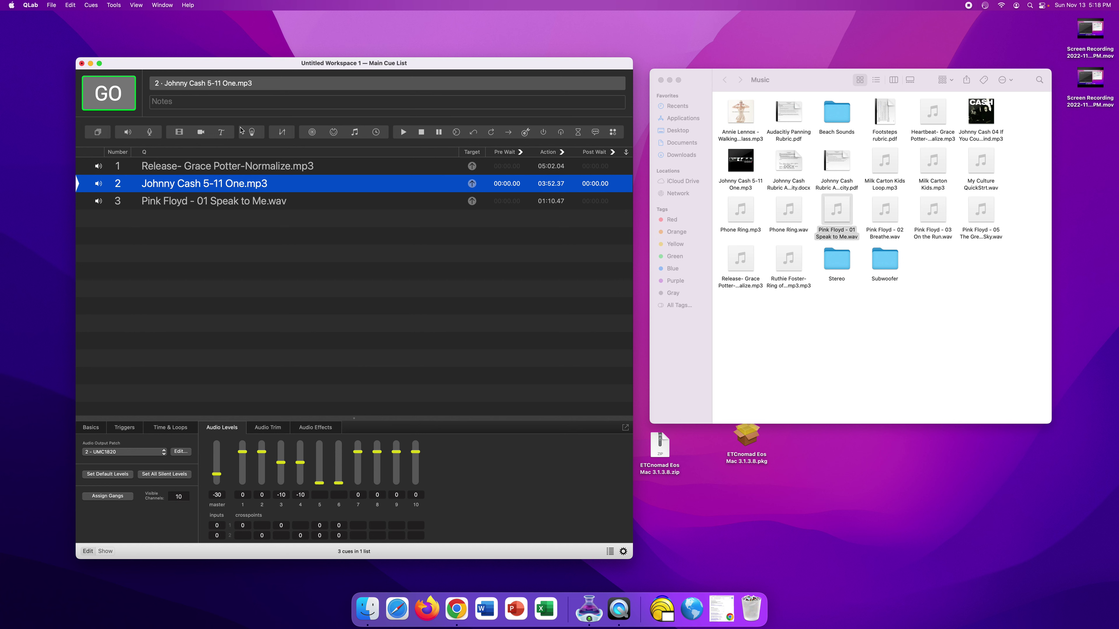
Step: Give Grace Potter cue 1 the template defaults (master -30, channels 3–4 at -10), then play and stop it
{"action": "left_click", "coordinate": [217, 167]}
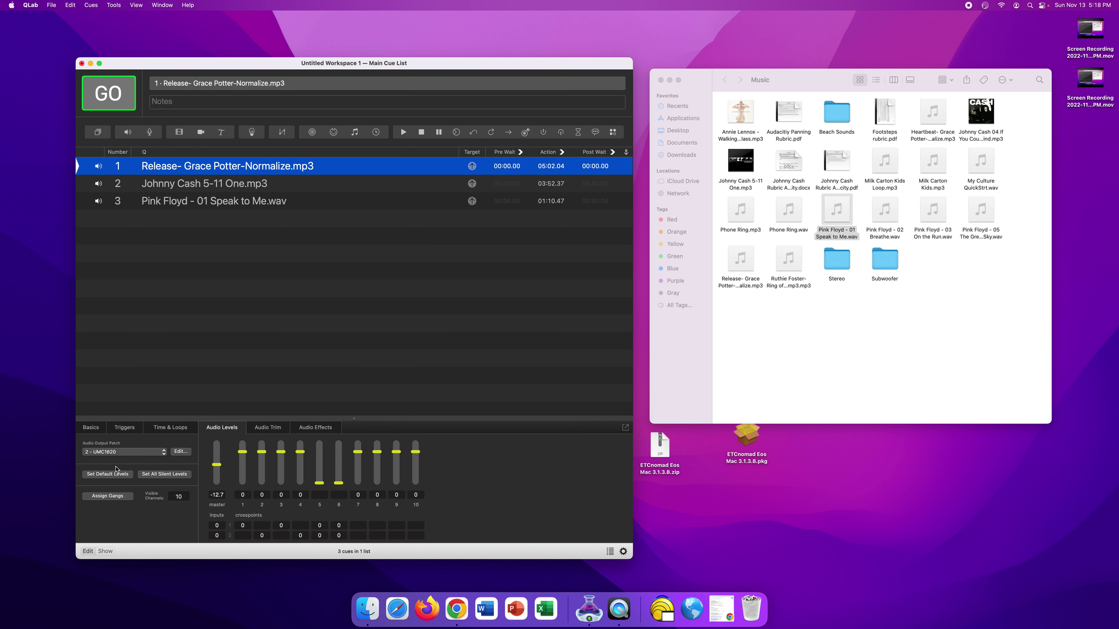
{"action": "left_click", "coordinate": [108, 474]}
{"action": "left_click", "coordinate": [122, 94]}
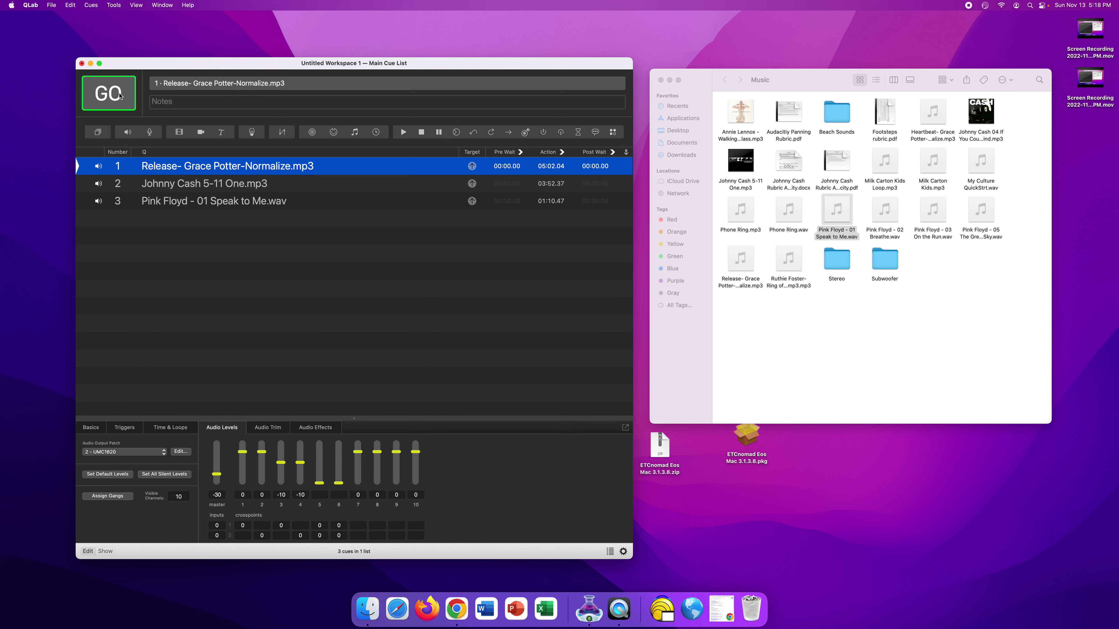
{"action": "left_click", "coordinate": [199, 168]}
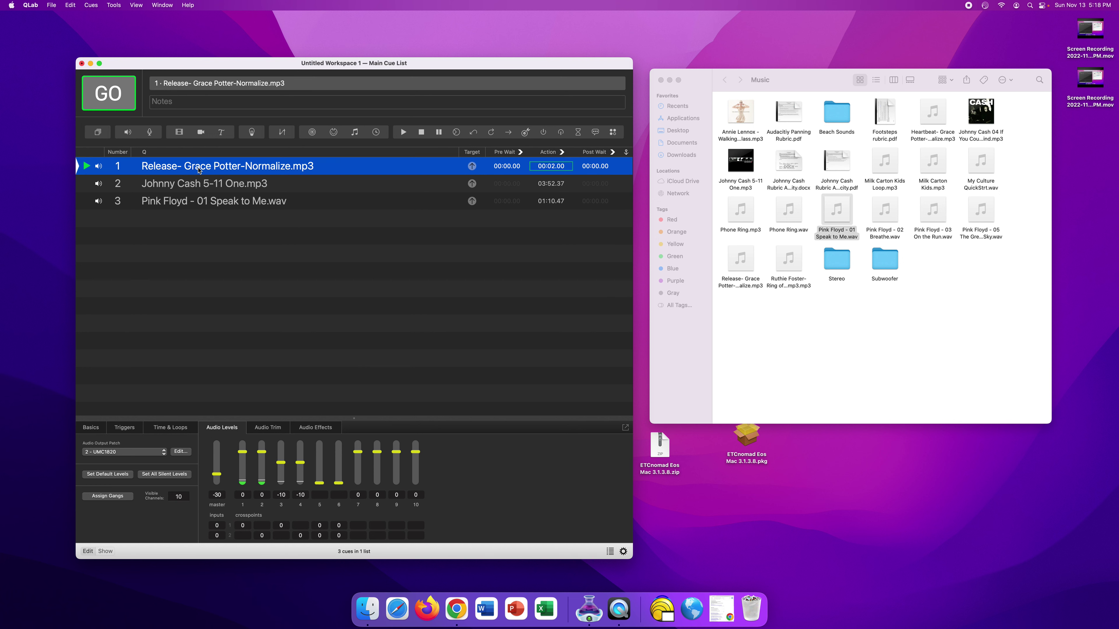
{"action": "key", "text": "Escape"}
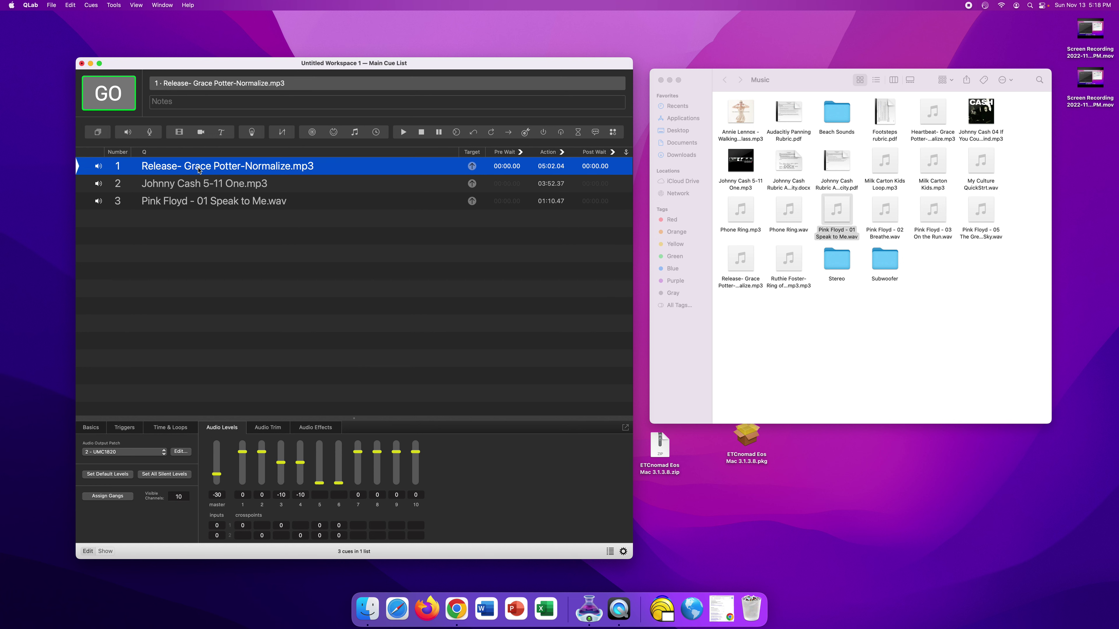